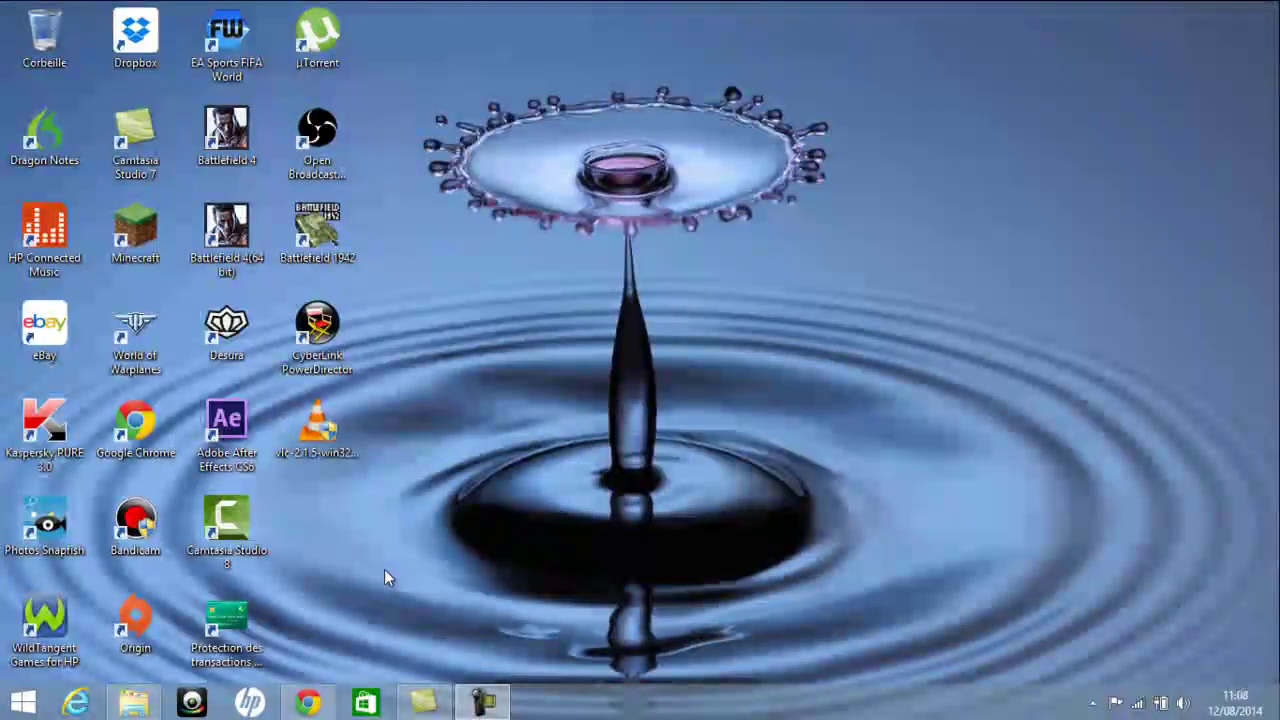
- Switch to Chrome and request the VLC 2.1.5 Windows download from the VideoLAN page, cancelling the save and minimizing the browser
click(320, 706)
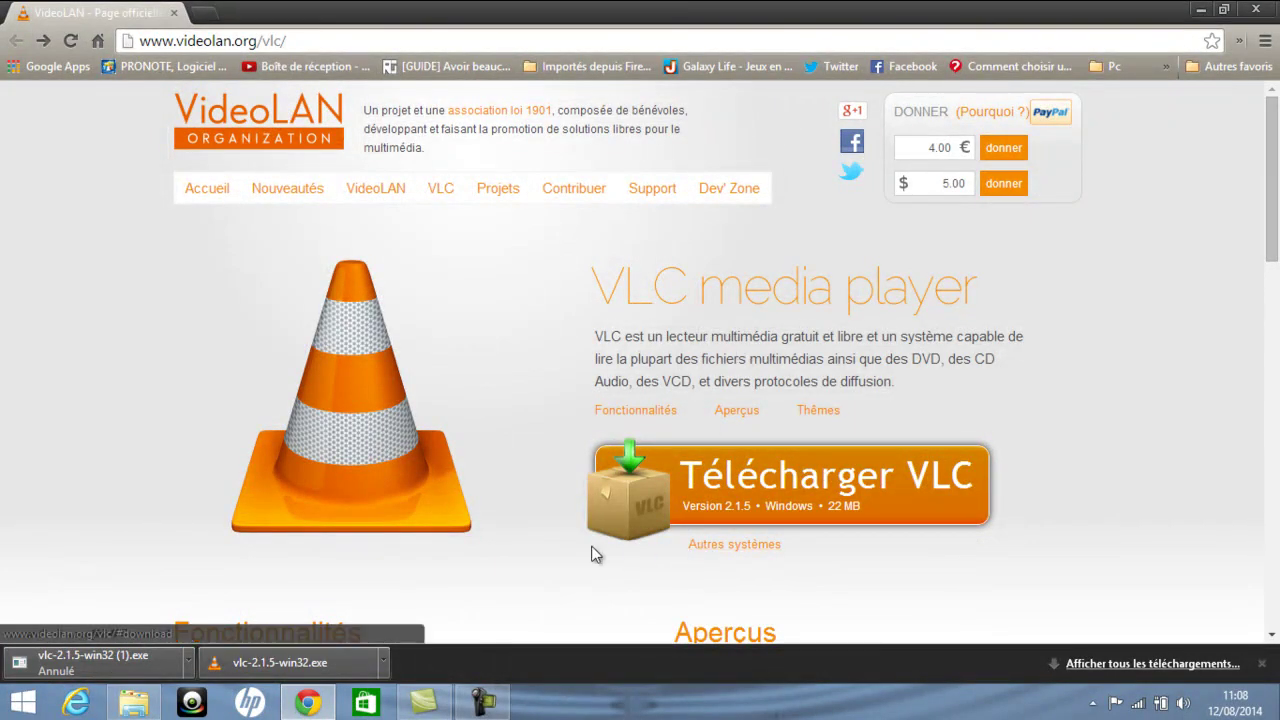
click(820, 462)
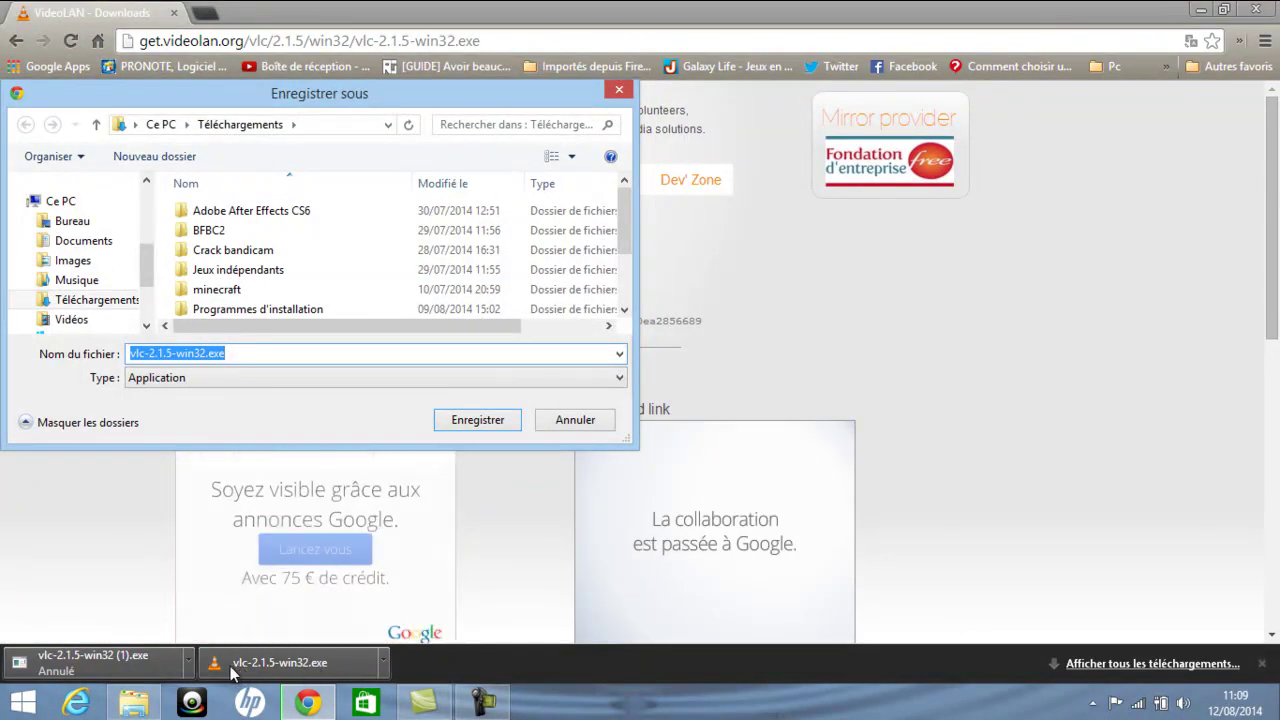
click(621, 92)
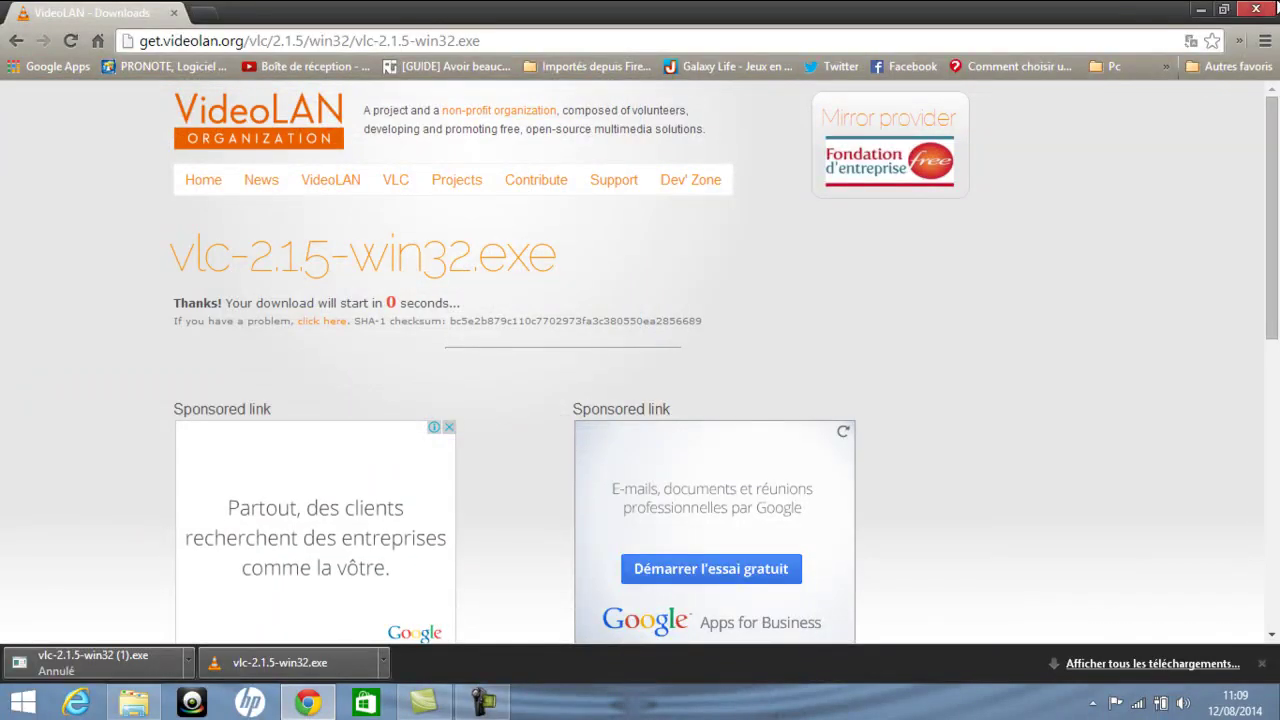
click(1204, 9)
- Move the VLC 2.1.5 installer to an empty area in the middle of the desktop and launch it
drag(345, 428, 790, 300)
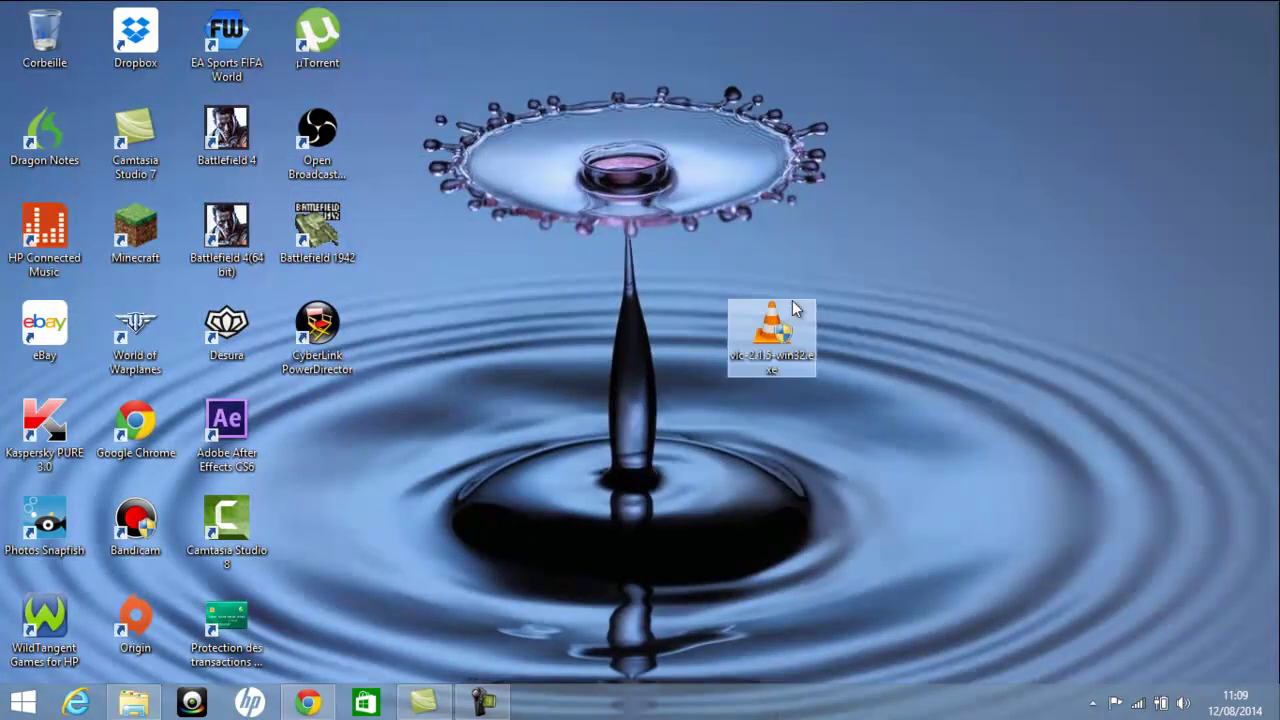
click(718, 312)
drag(720, 390, 838, 405)
click(837, 381)
click(798, 360)
double_click(788, 354)
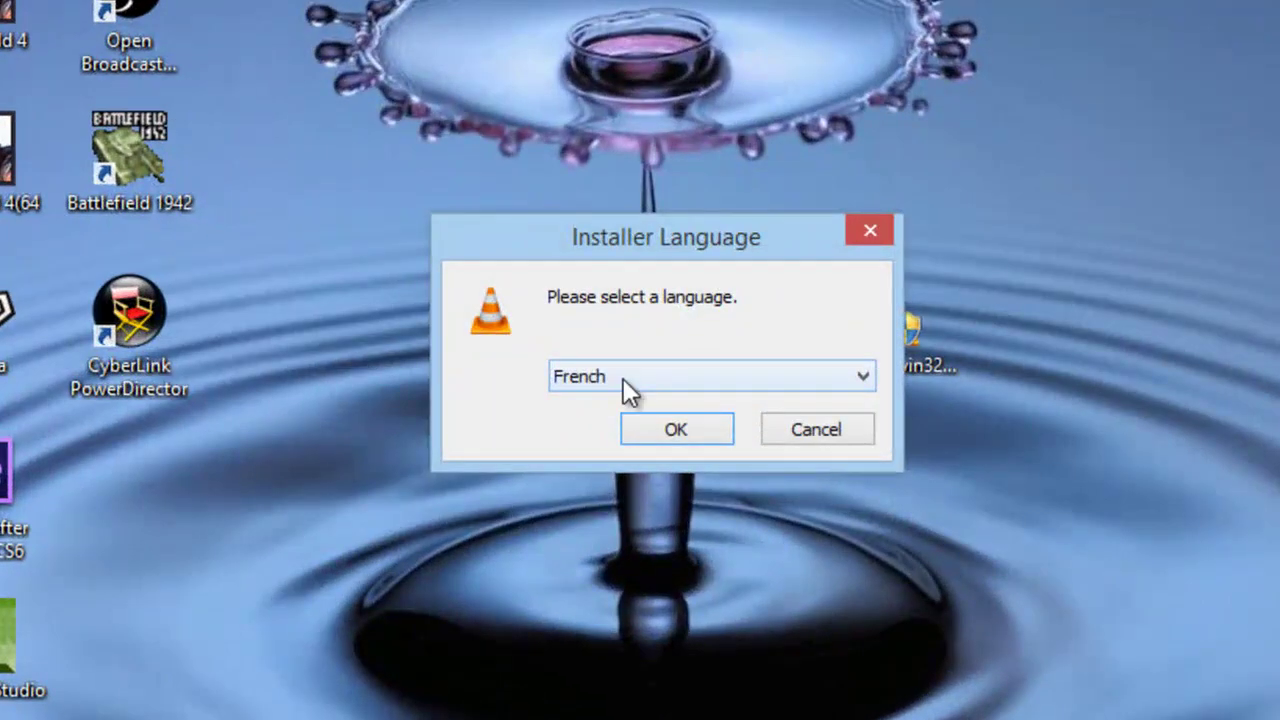
- Accept French as the installer language and proceed past the welcome and licence pages to the component selection
click(623, 378)
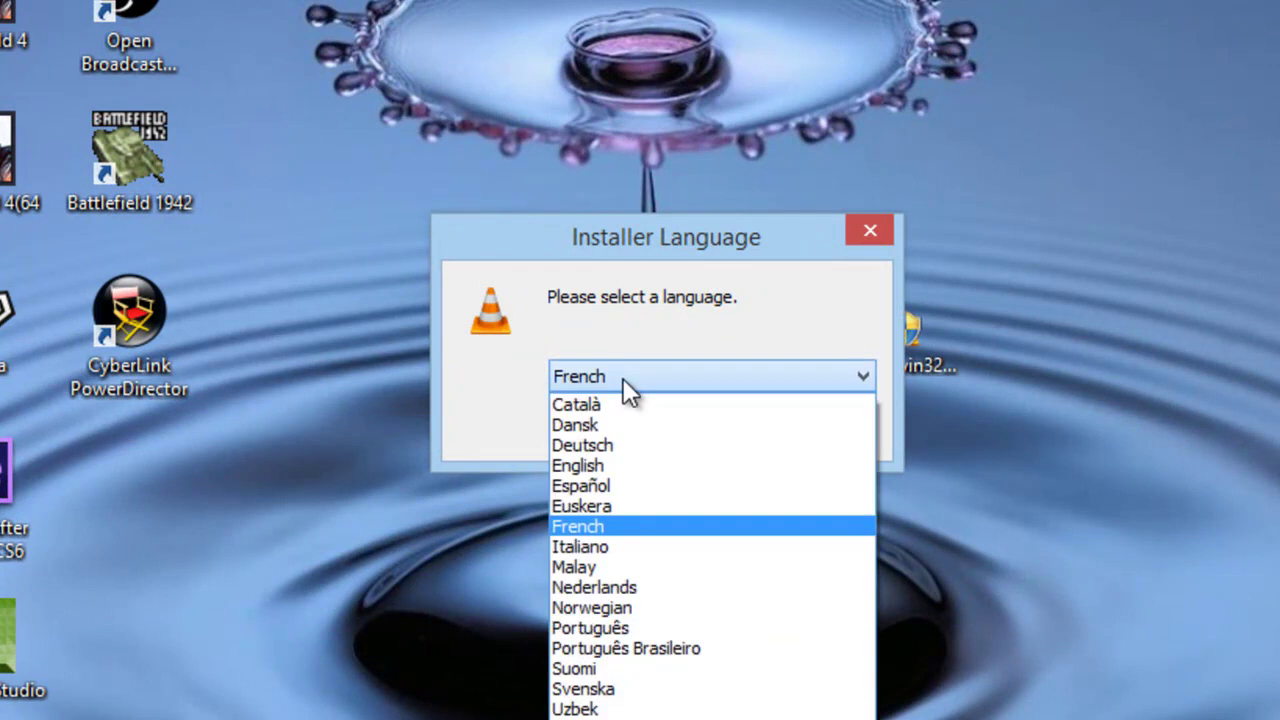
click(623, 378)
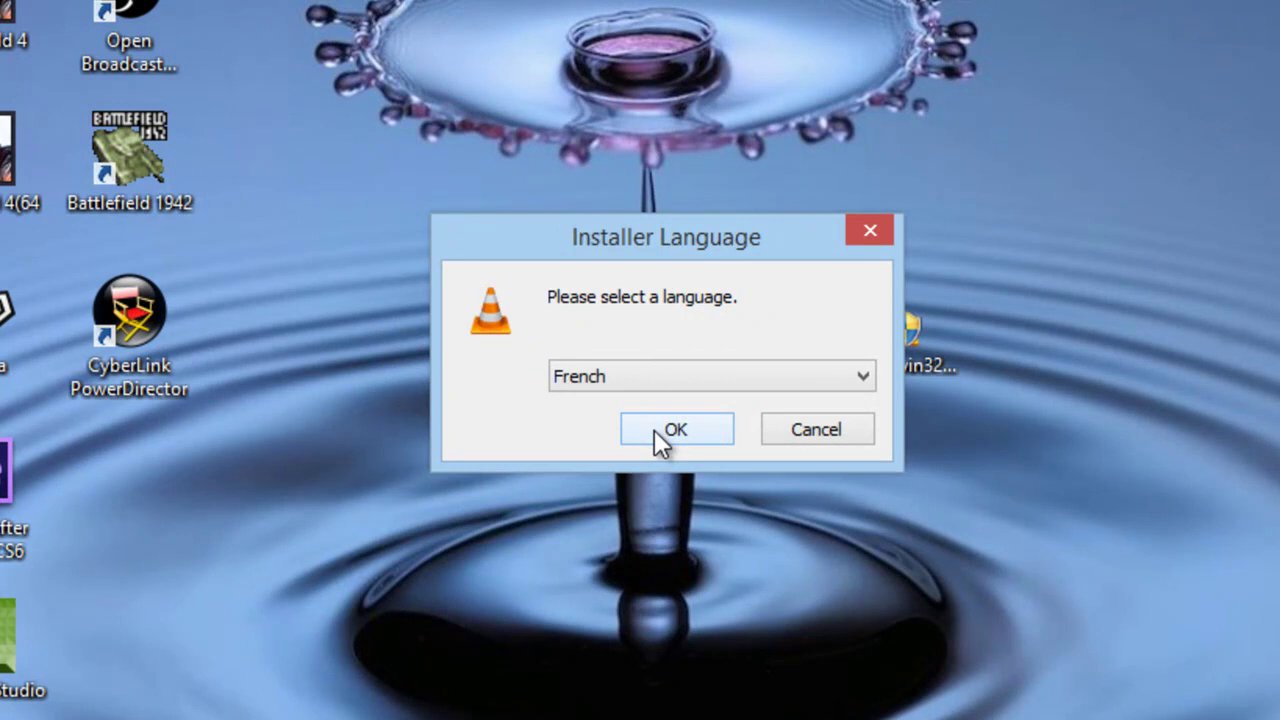
click(706, 430)
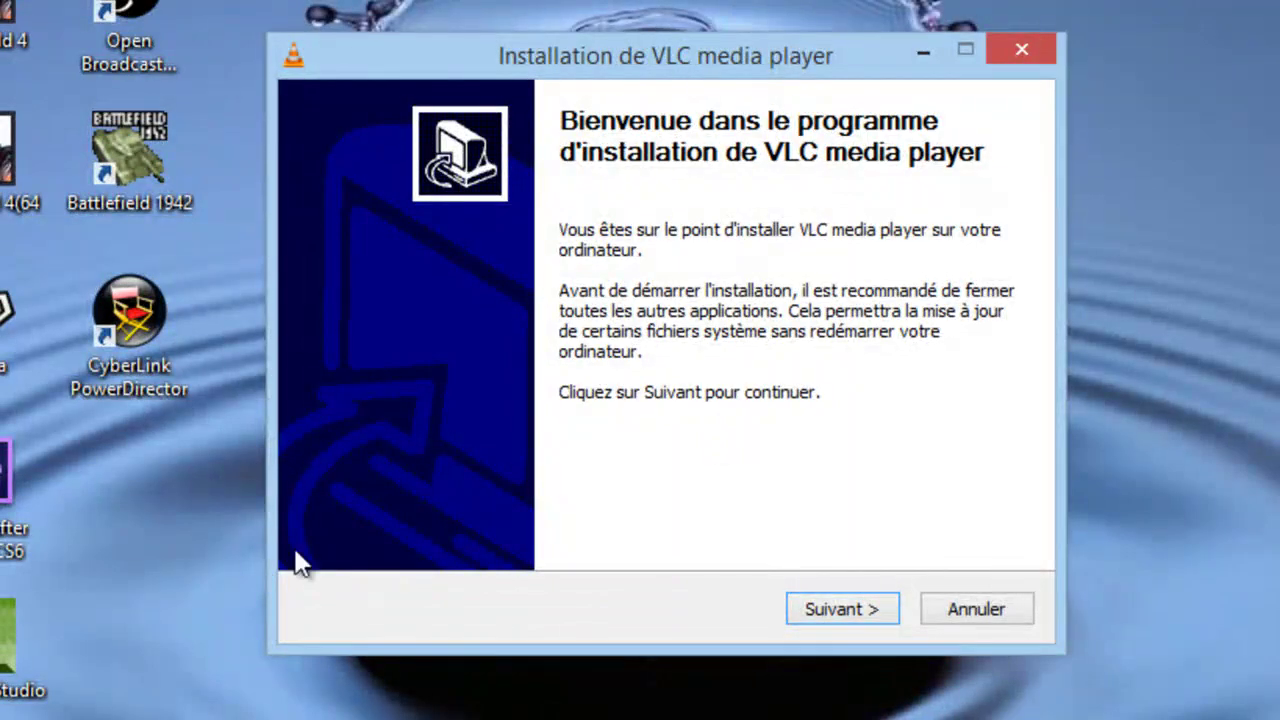
click(849, 617)
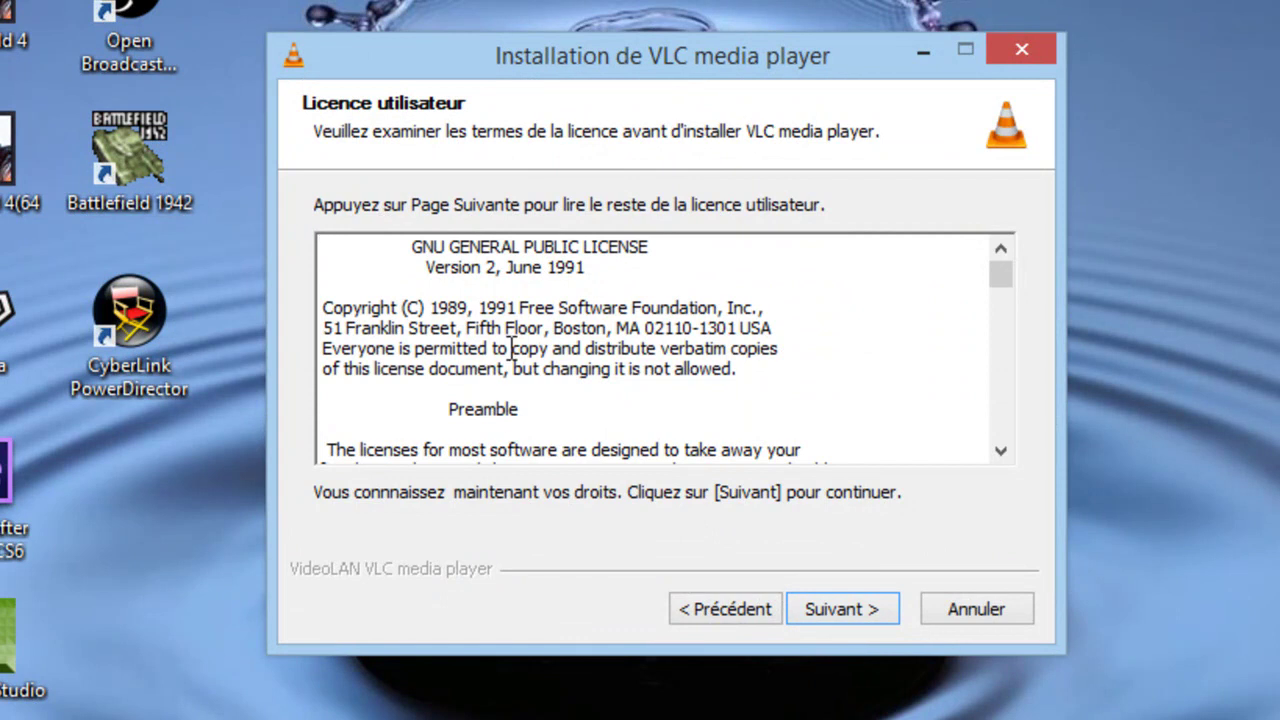
click(842, 610)
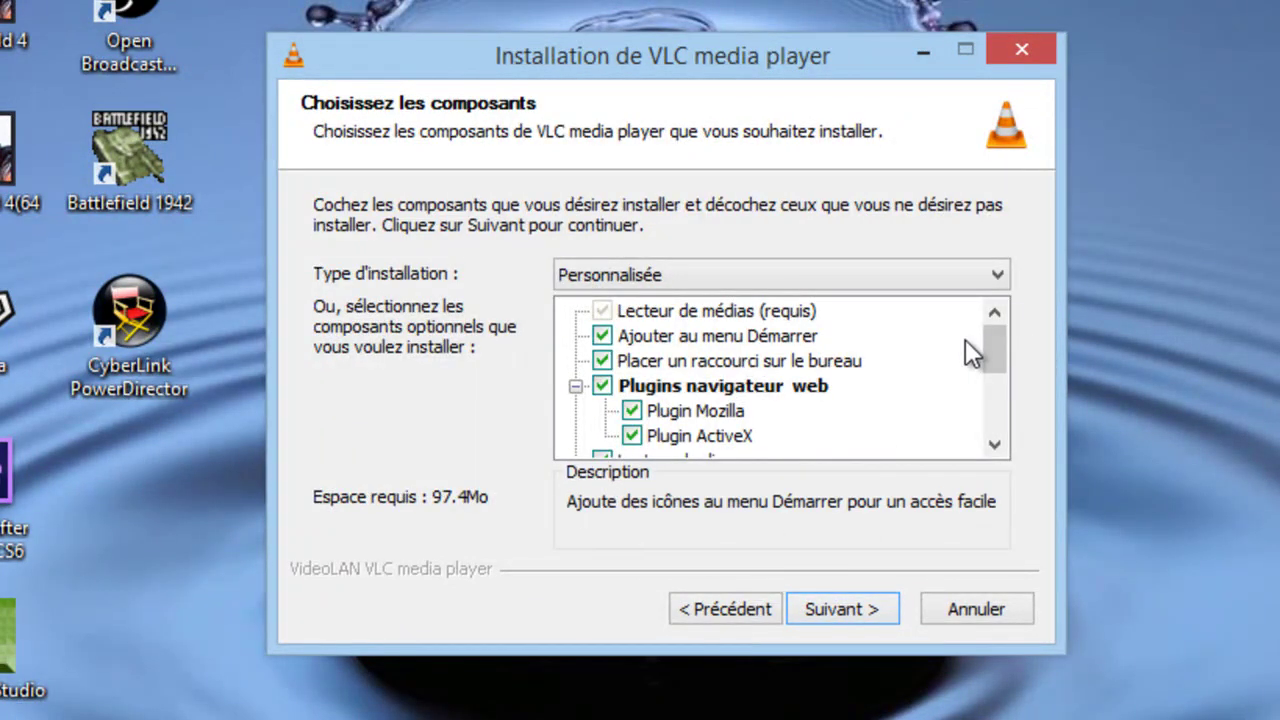
- Set the VLC installation type to Complète and review the included components
mouse_move(999, 339)
mouse_down()
mouse_move(996, 386)
mouse_move(1002, 314)
mouse_up()
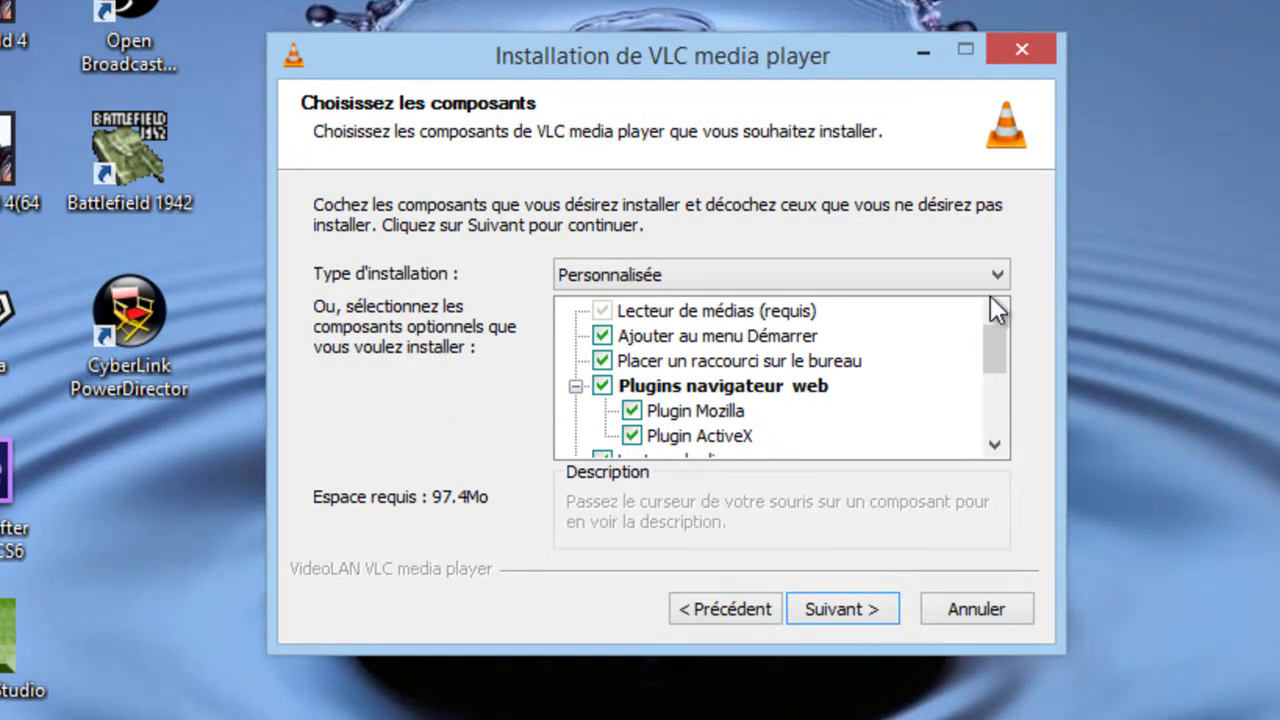
click(1009, 277)
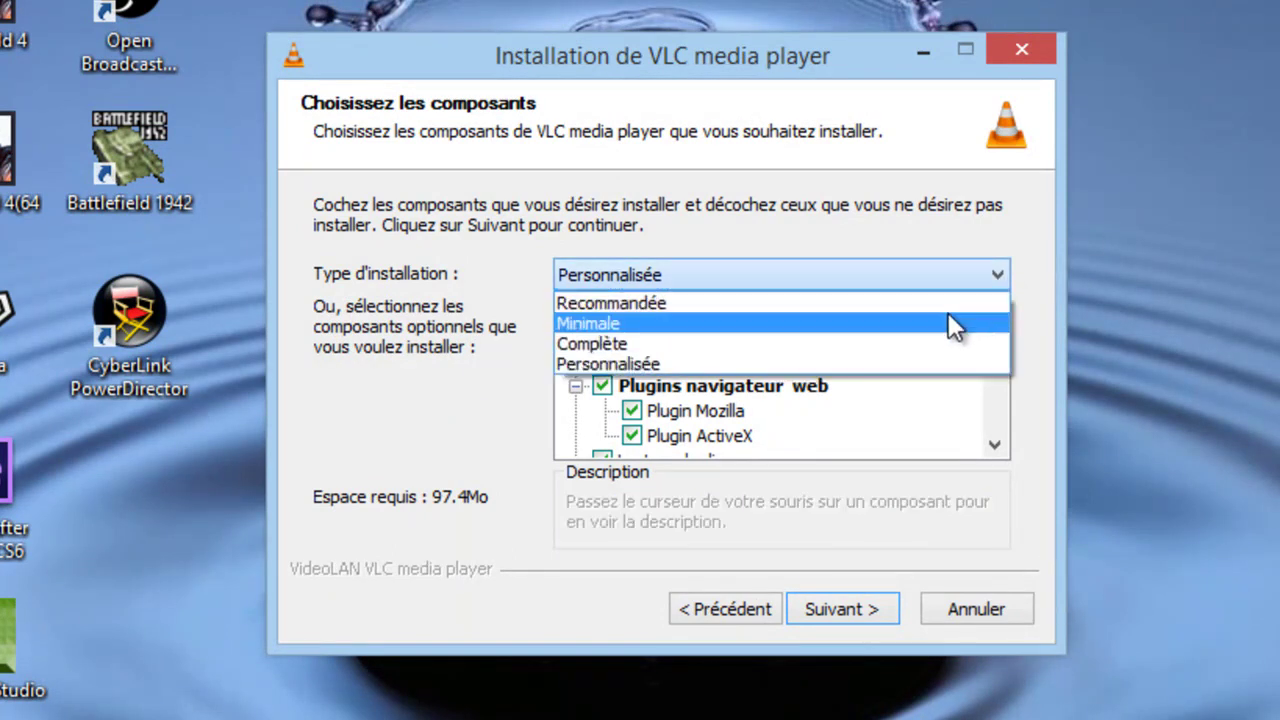
click(927, 343)
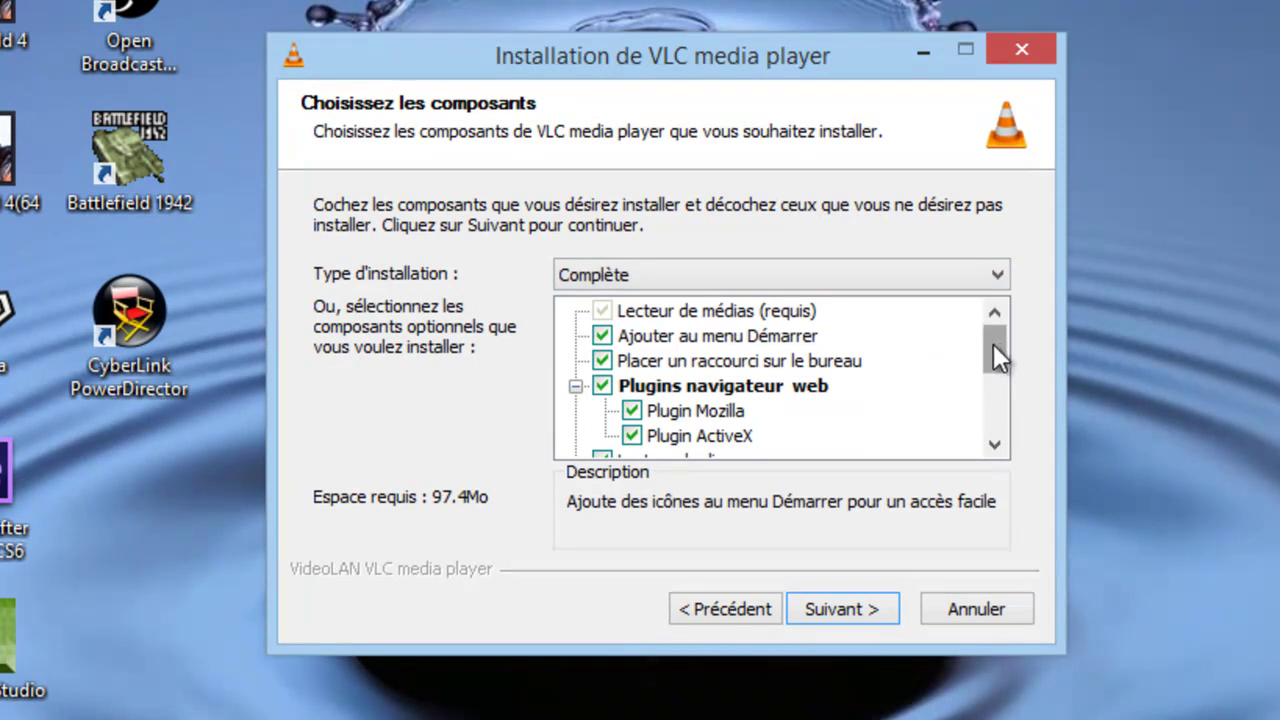
mouse_move(993, 345)
mouse_down()
mouse_move(993, 401)
mouse_move(996, 327)
mouse_up()
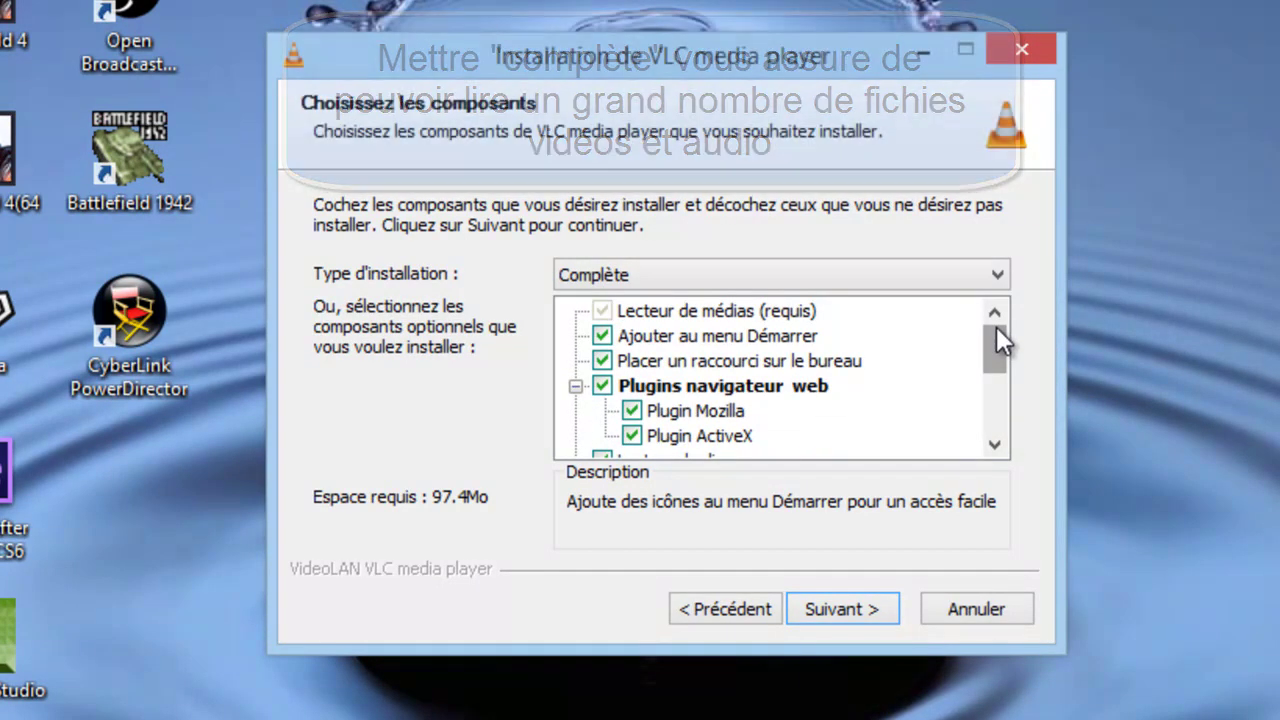
mouse_move(996, 326)
mouse_down()
mouse_move(998, 405)
mouse_move(1005, 309)
mouse_up()
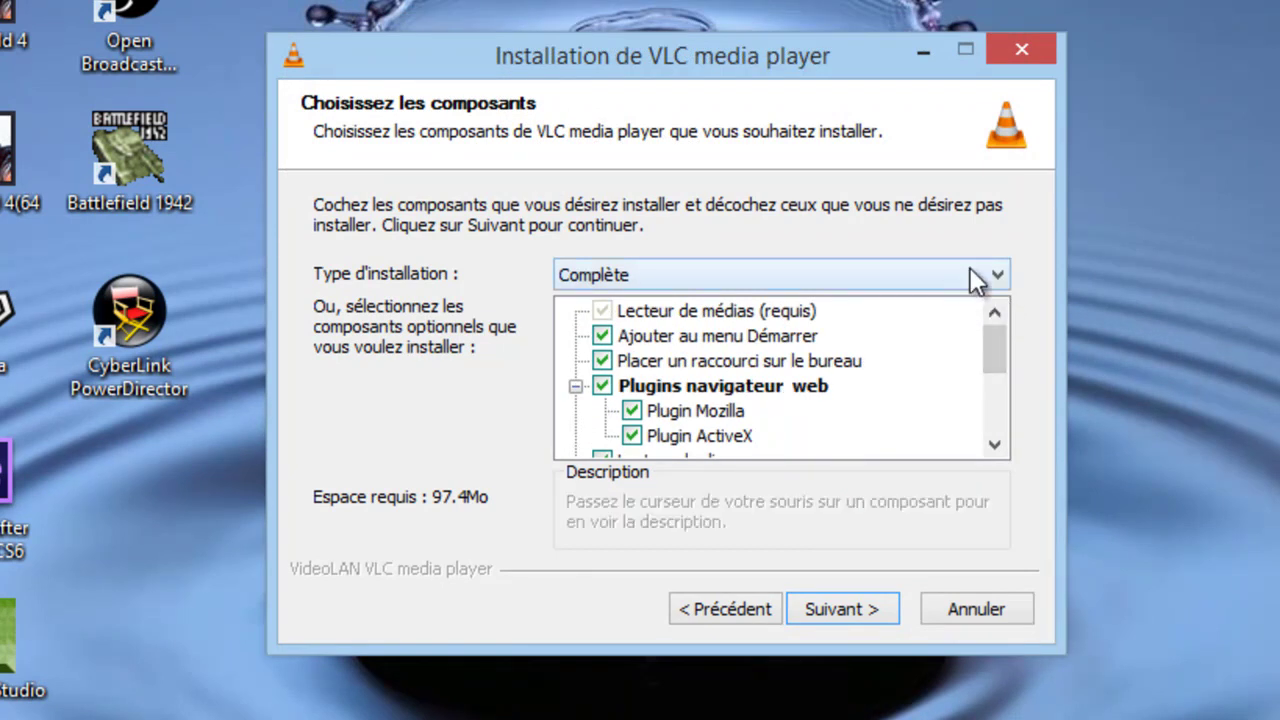
- Switch the installation type to Minimale and back to Complète, and continue to the installation folder page
click(723, 270)
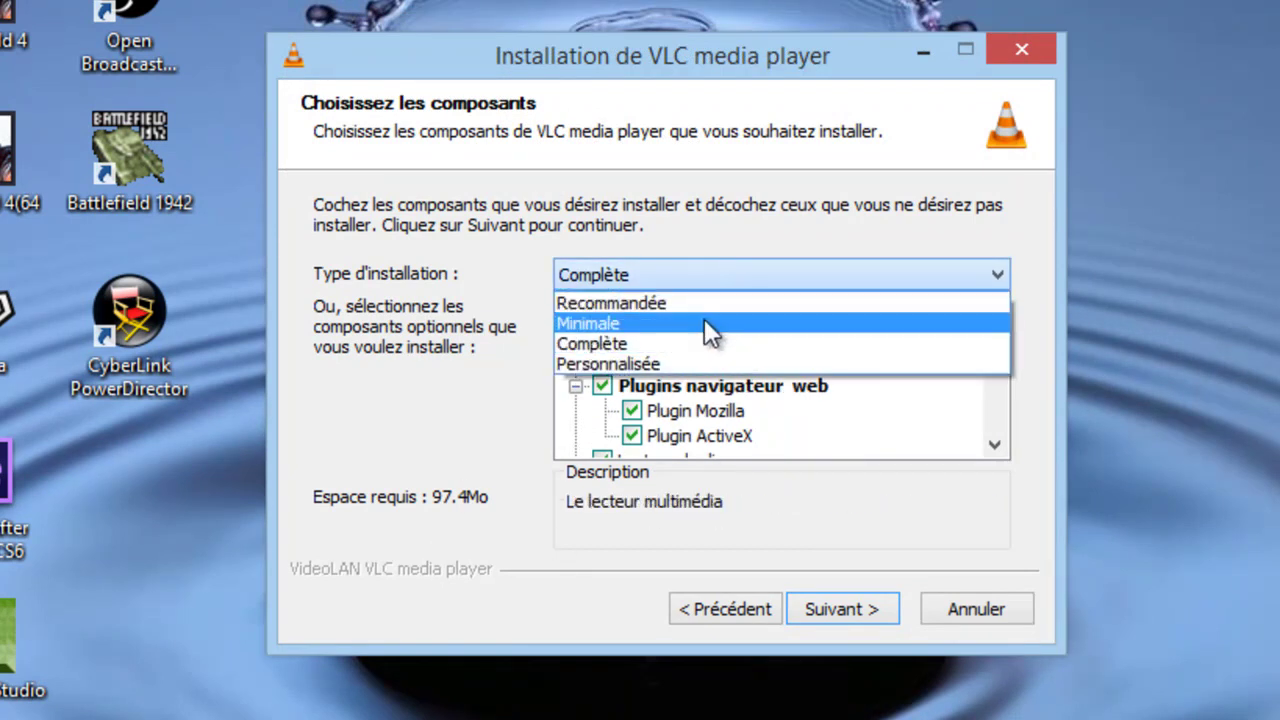
click(705, 322)
click(705, 275)
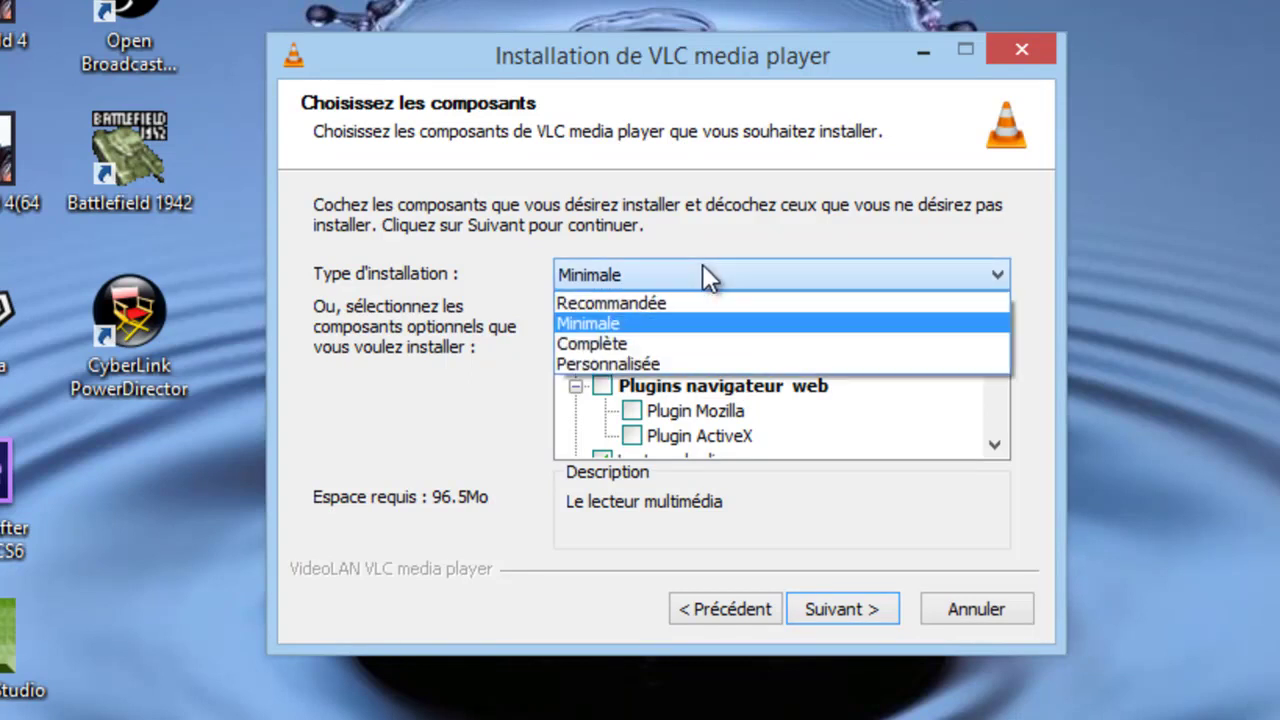
click(690, 344)
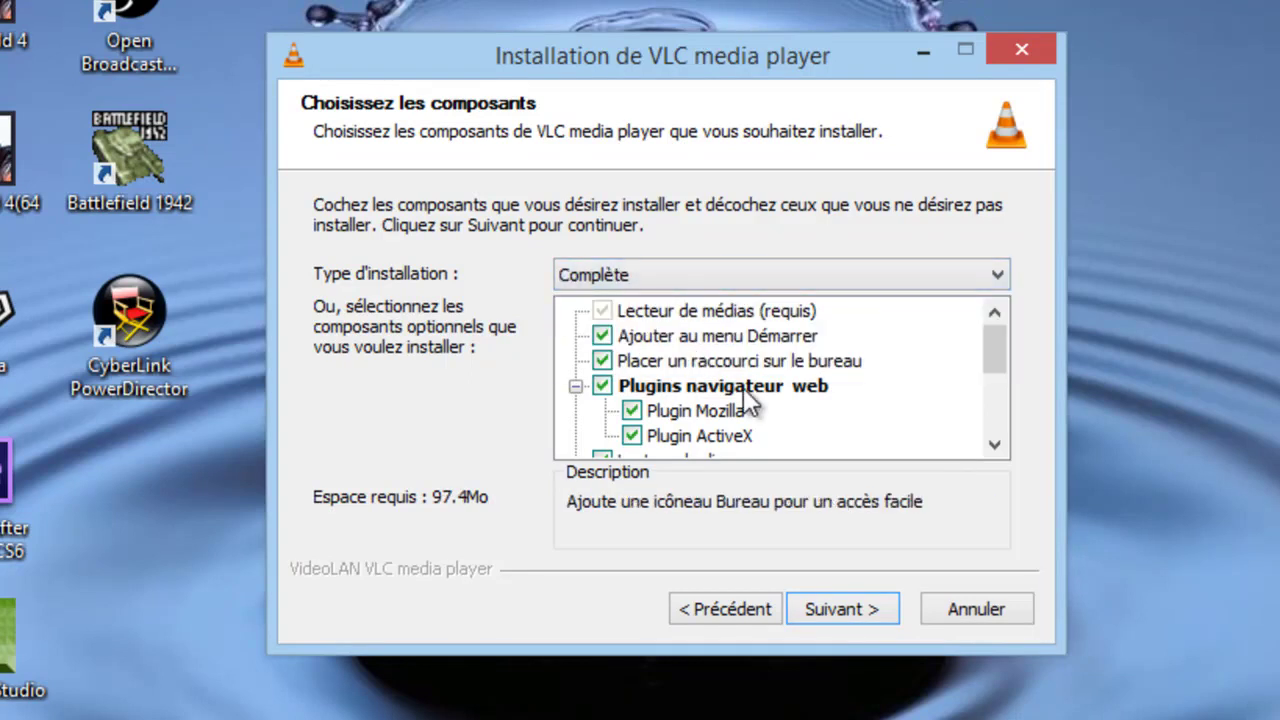
mouse_move(993, 343)
mouse_down()
mouse_move(997, 400)
mouse_move(1000, 343)
mouse_up()
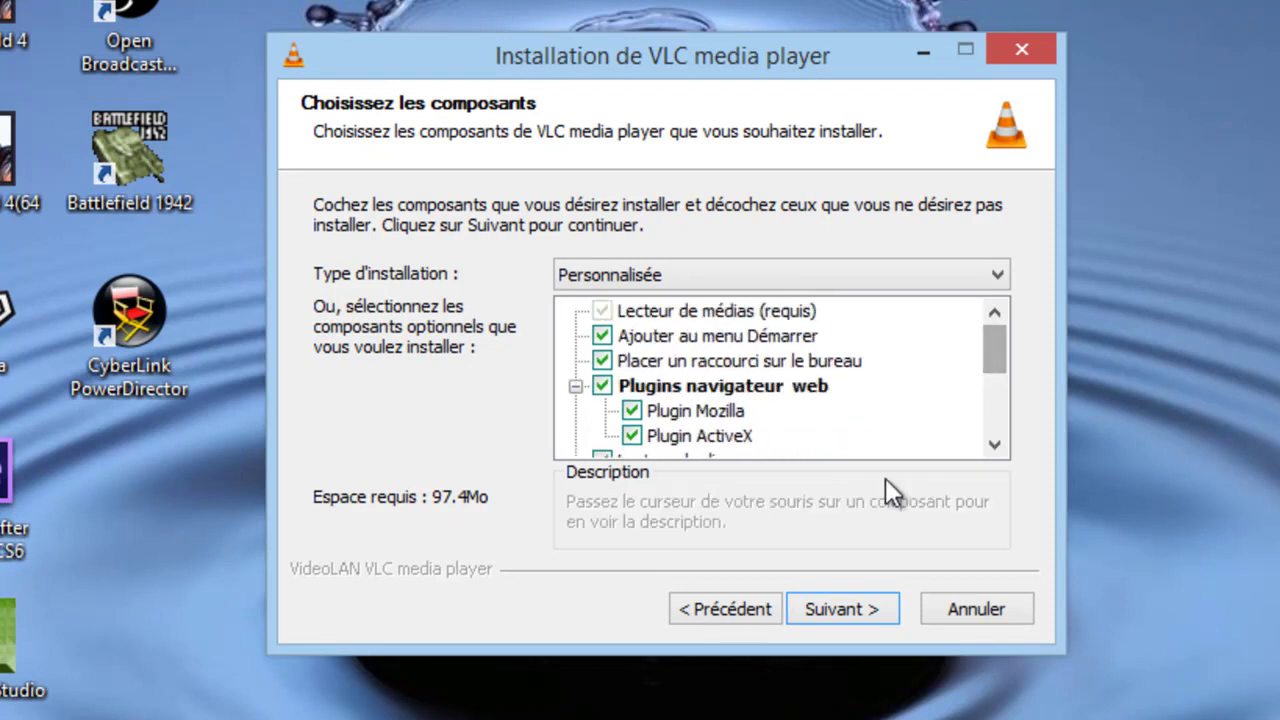
click(860, 612)
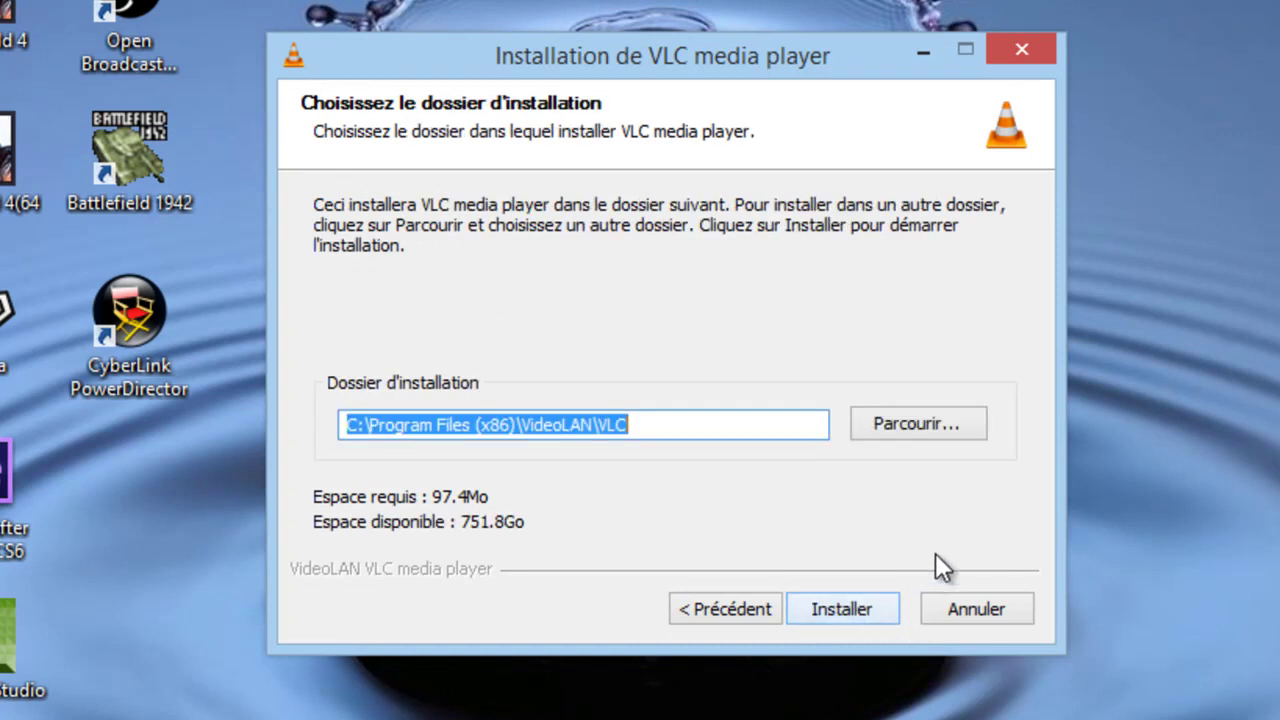
- Install VLC in C:\Program Files (x86)\VideoLAN\VLC, finishing the setup and closing the player it launches
click(587, 425)
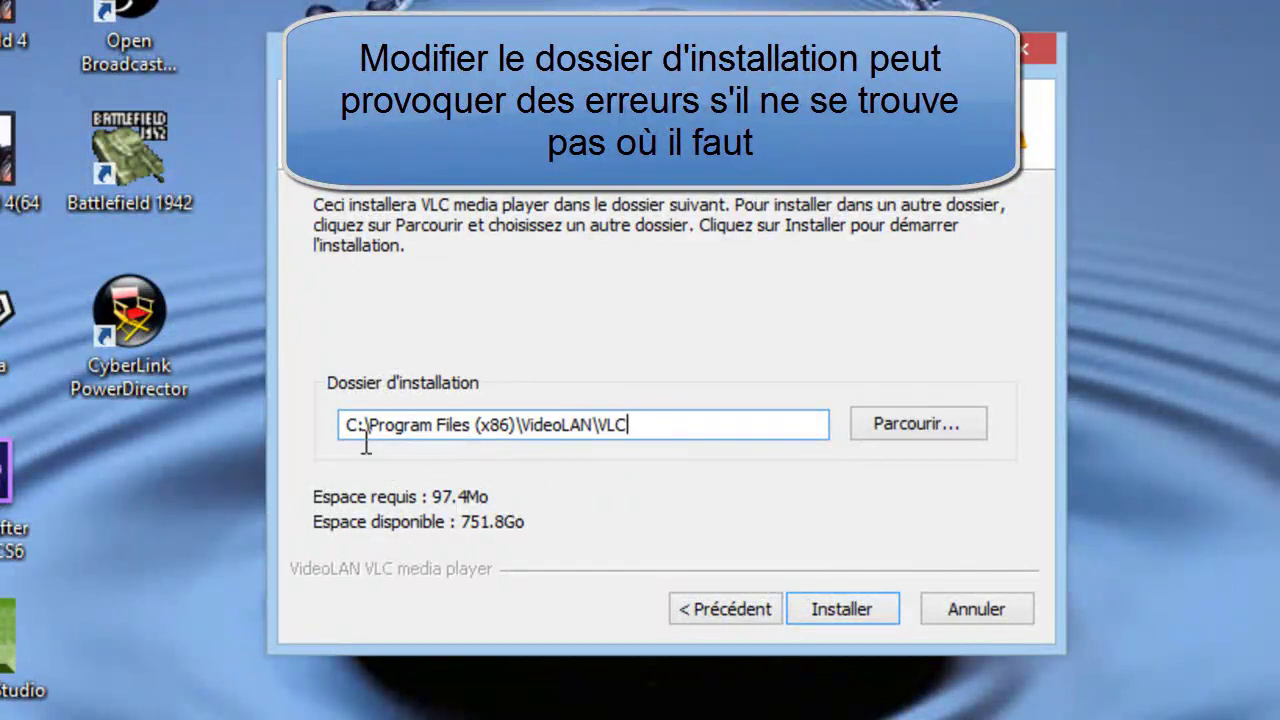
drag(343, 425, 766, 440)
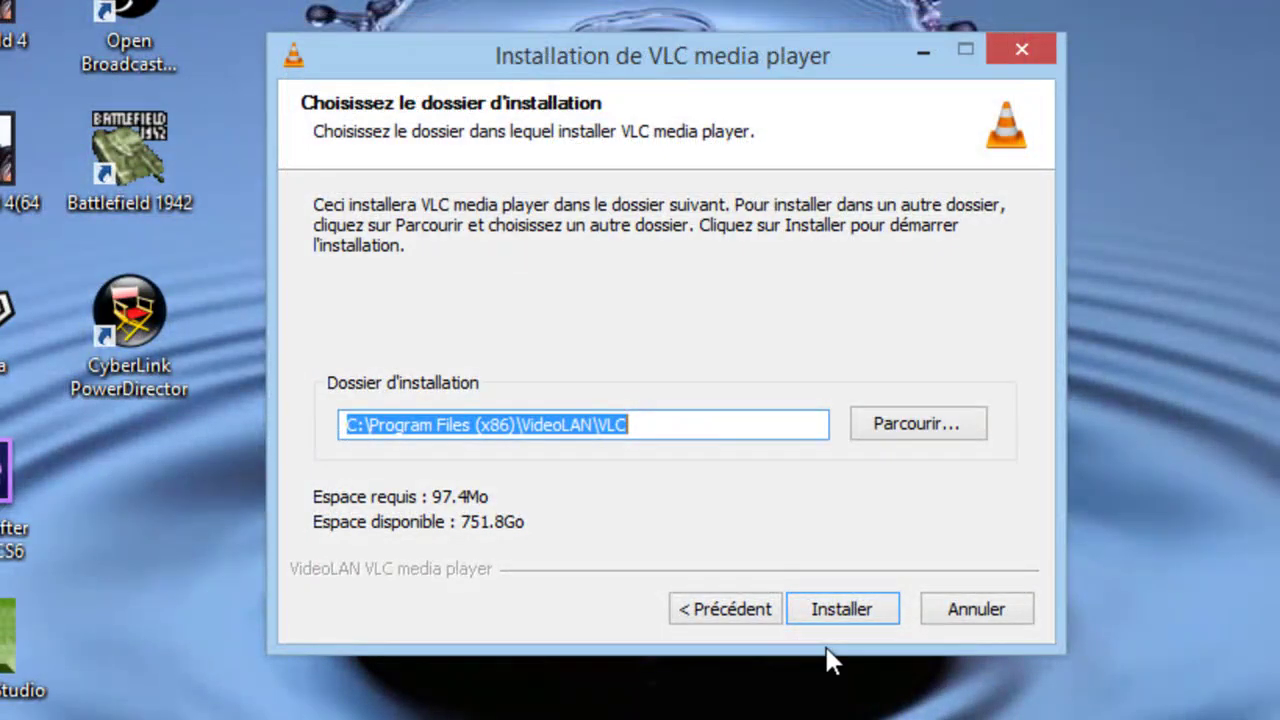
click(873, 609)
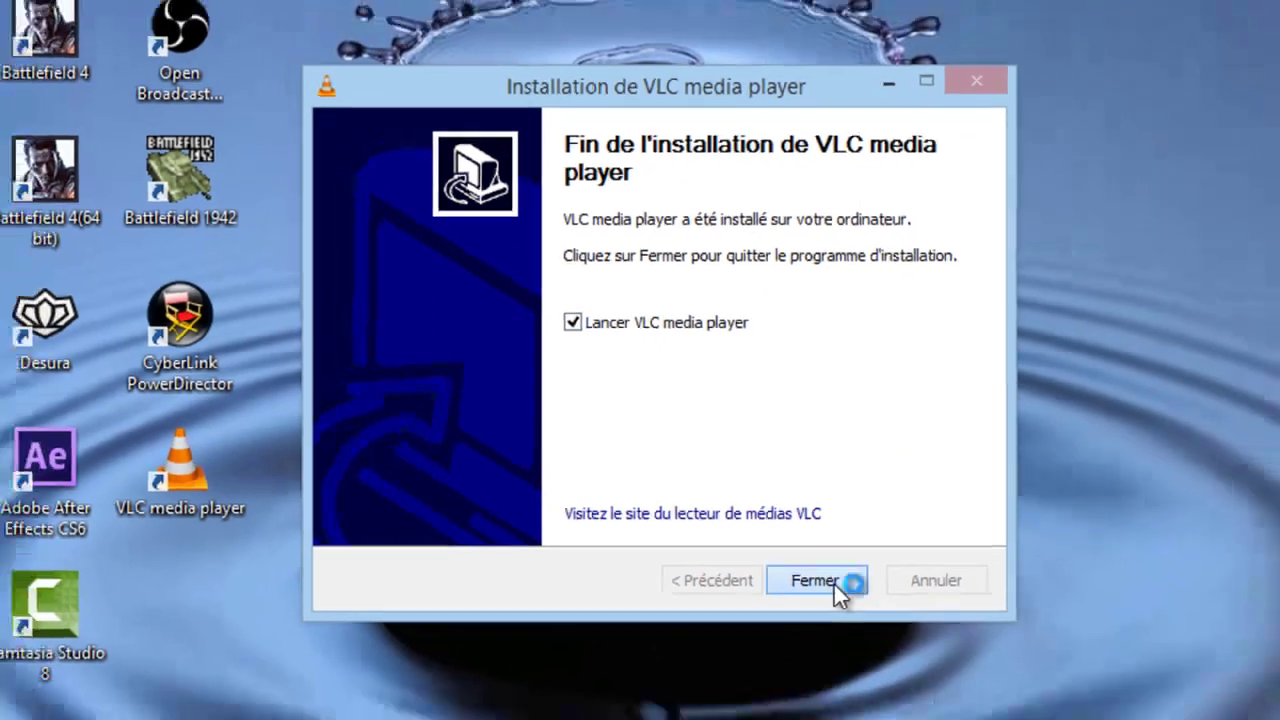
click(862, 610)
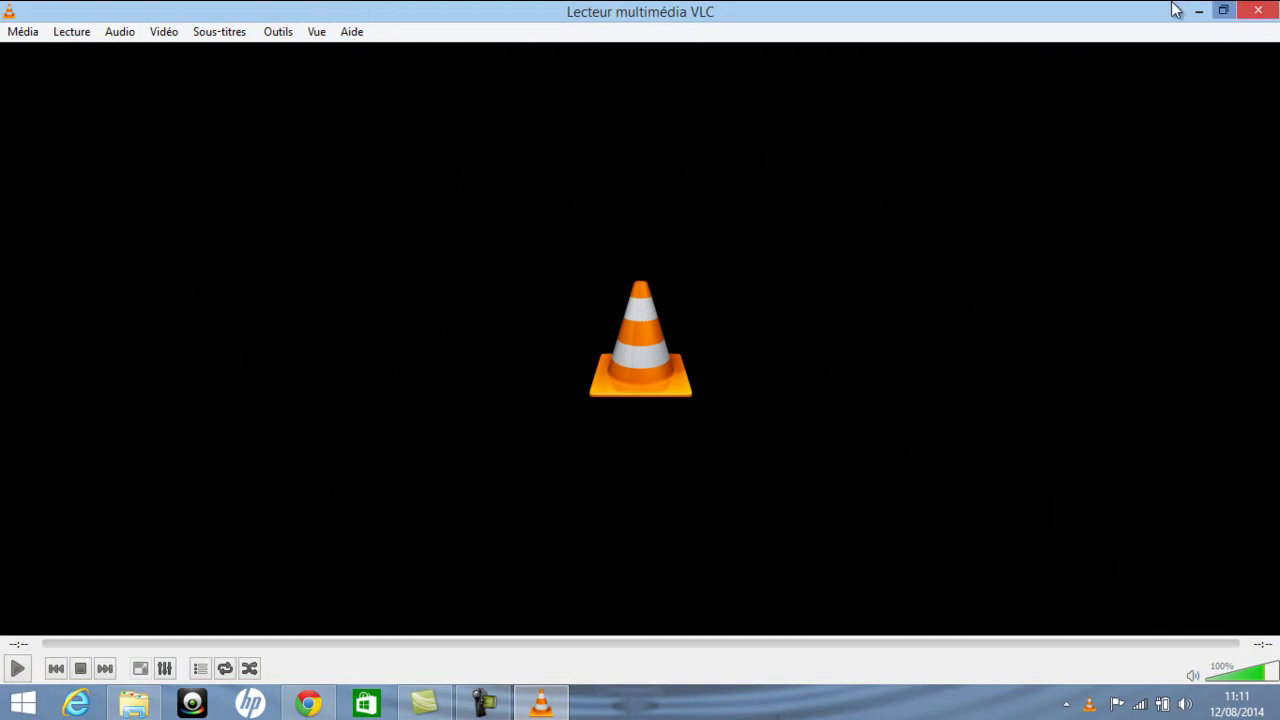
click(1265, 10)
drag(301, 459, 364, 437)
click(437, 432)
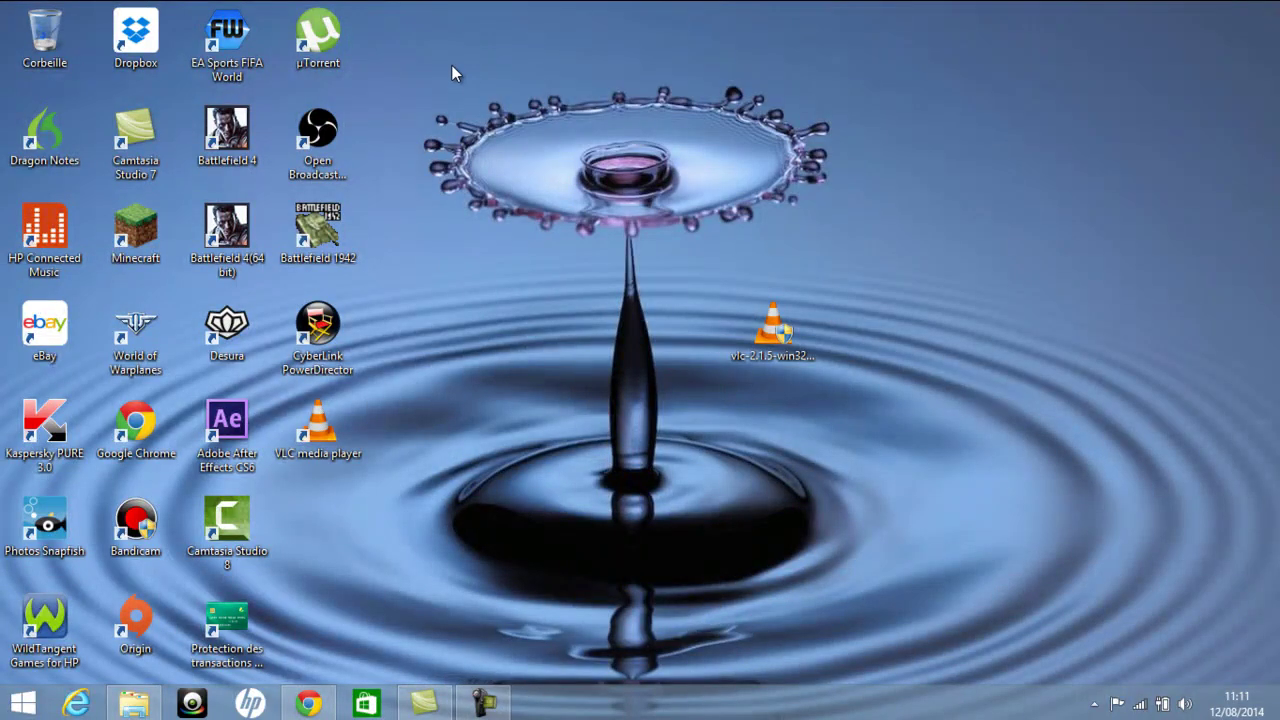
drag(420, 78, 842, 243)
- Switch to File Explorer and examine the programs offered for opening Campagne Battlefield 4 - épisode 1.mp4
click(134, 703)
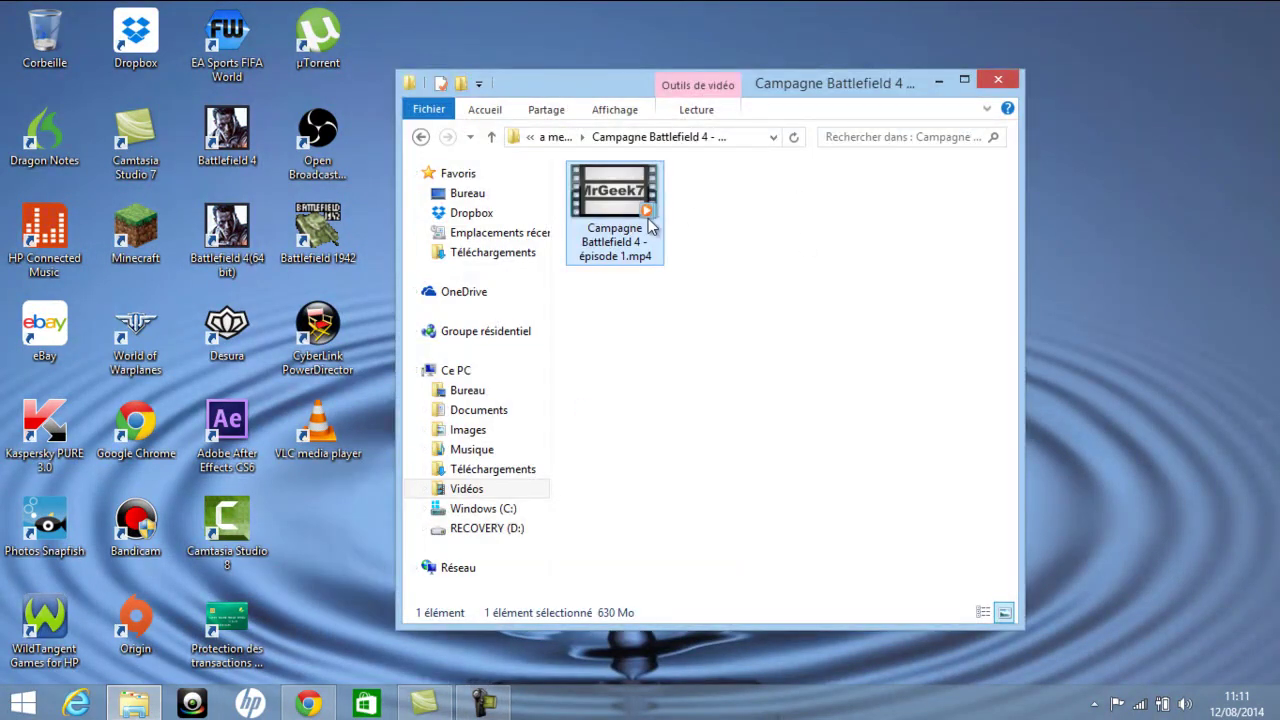
right_click(630, 218)
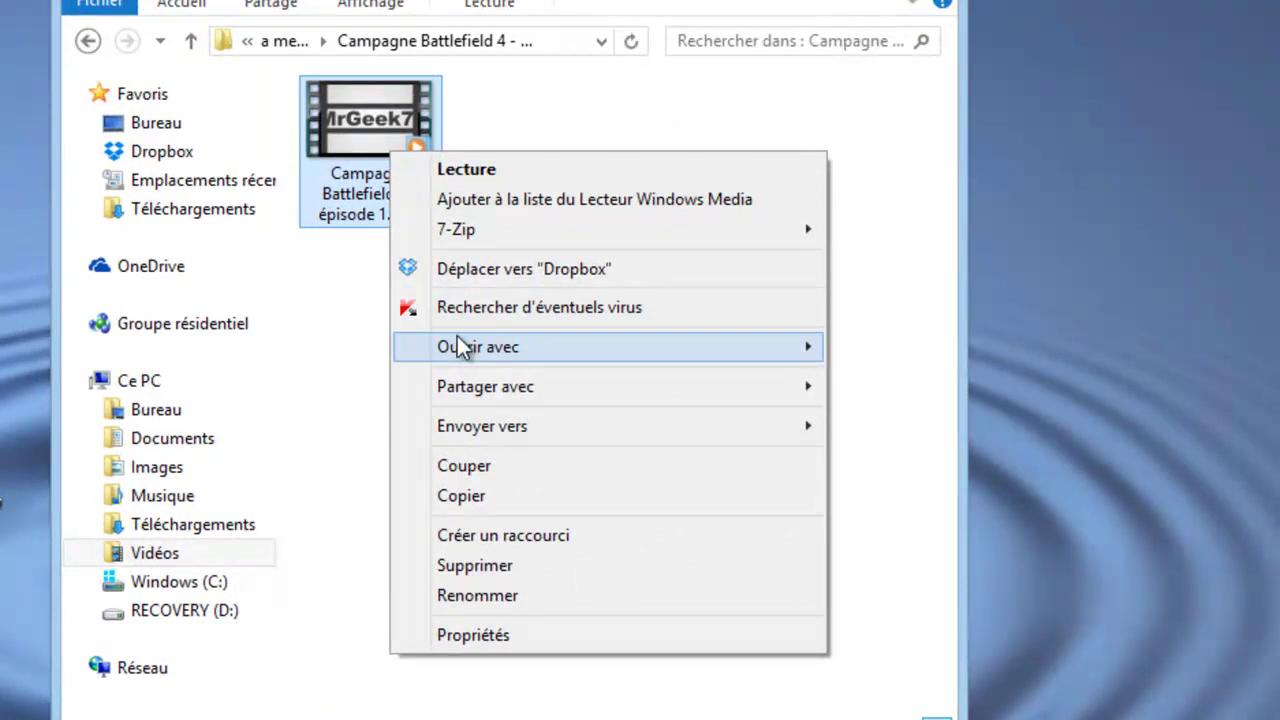
mouse_move(462, 346)
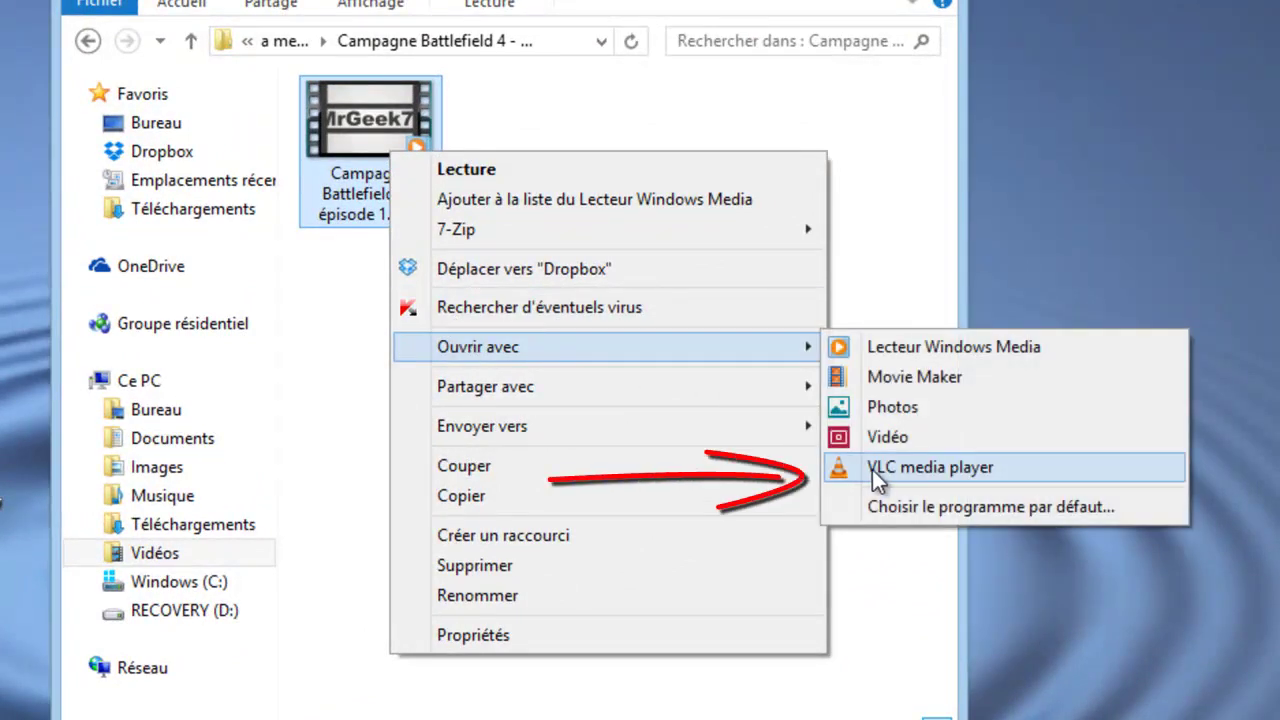
click(360, 424)
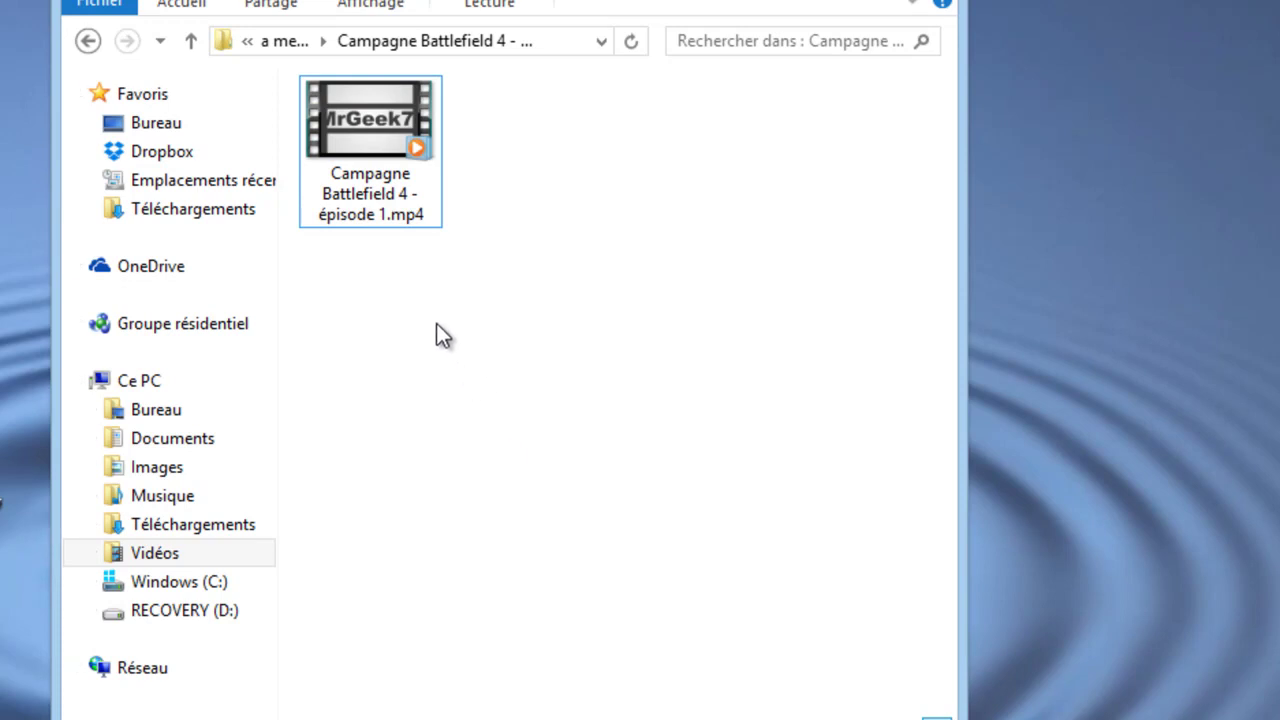
- Examine the default program choices for .mp4 files in the Battlefield video's properties, and close the properties and minimize the folder window
right_click(350, 139)
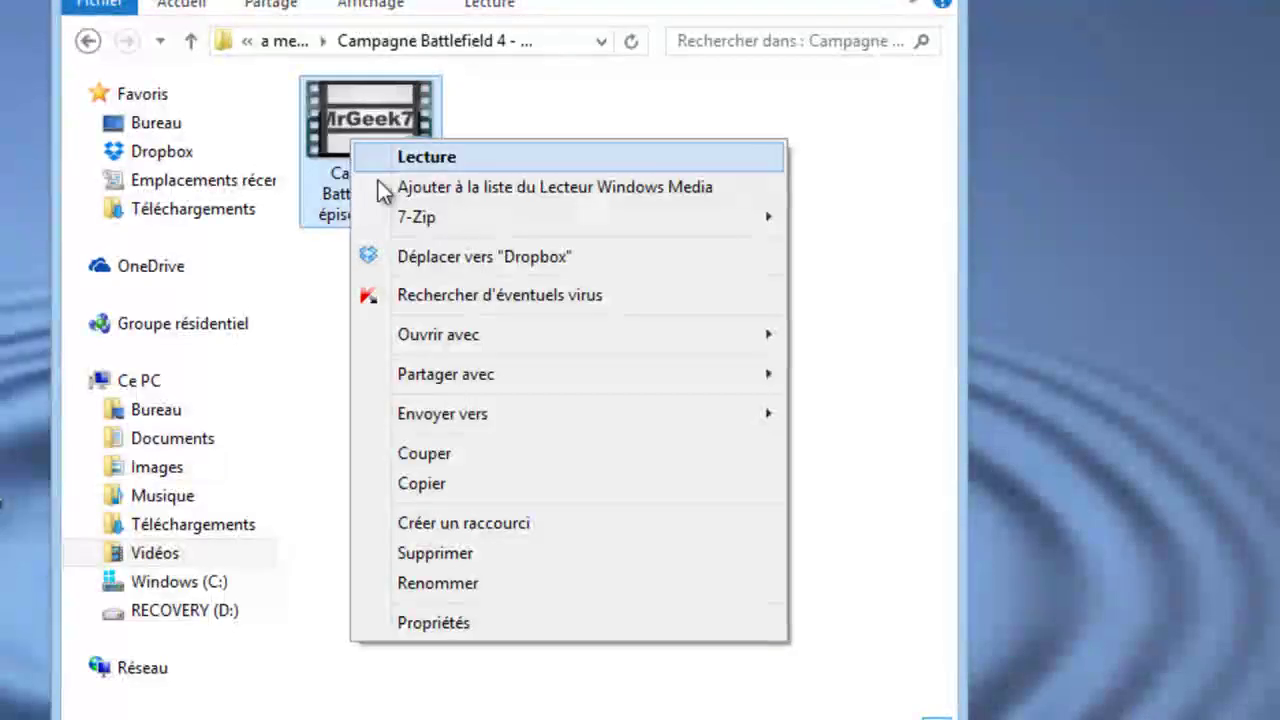
click(433, 622)
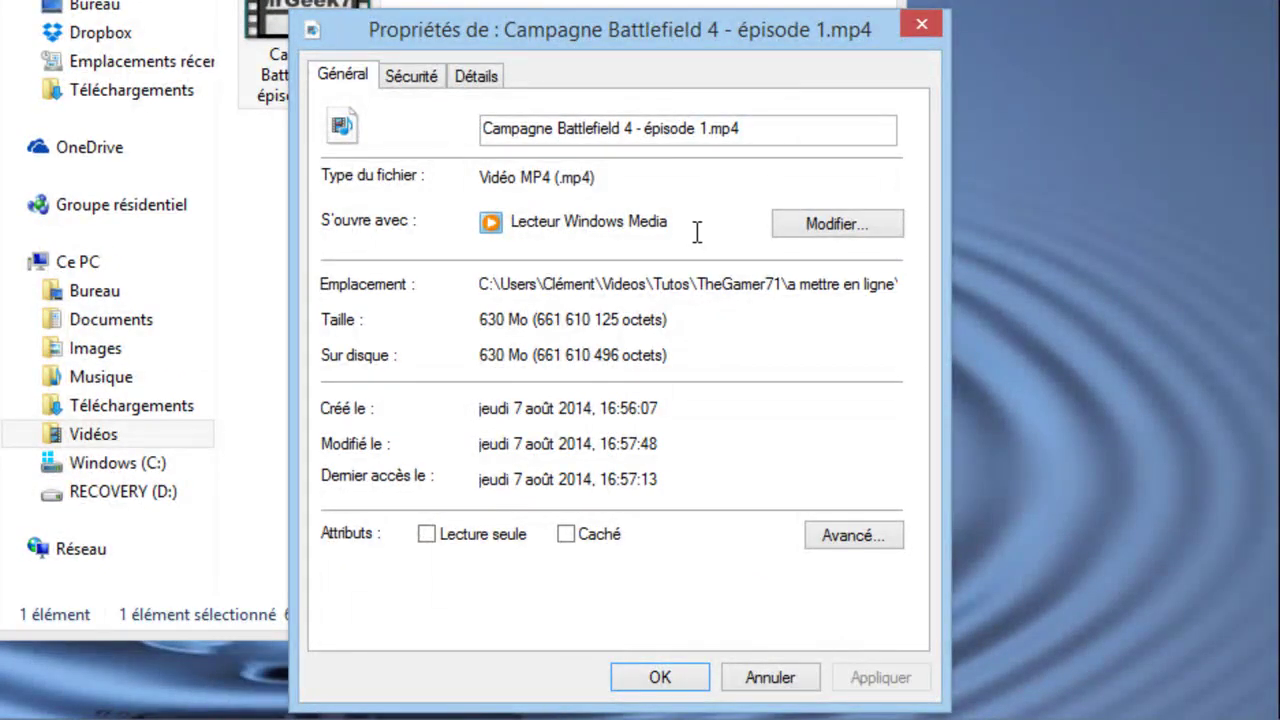
click(788, 225)
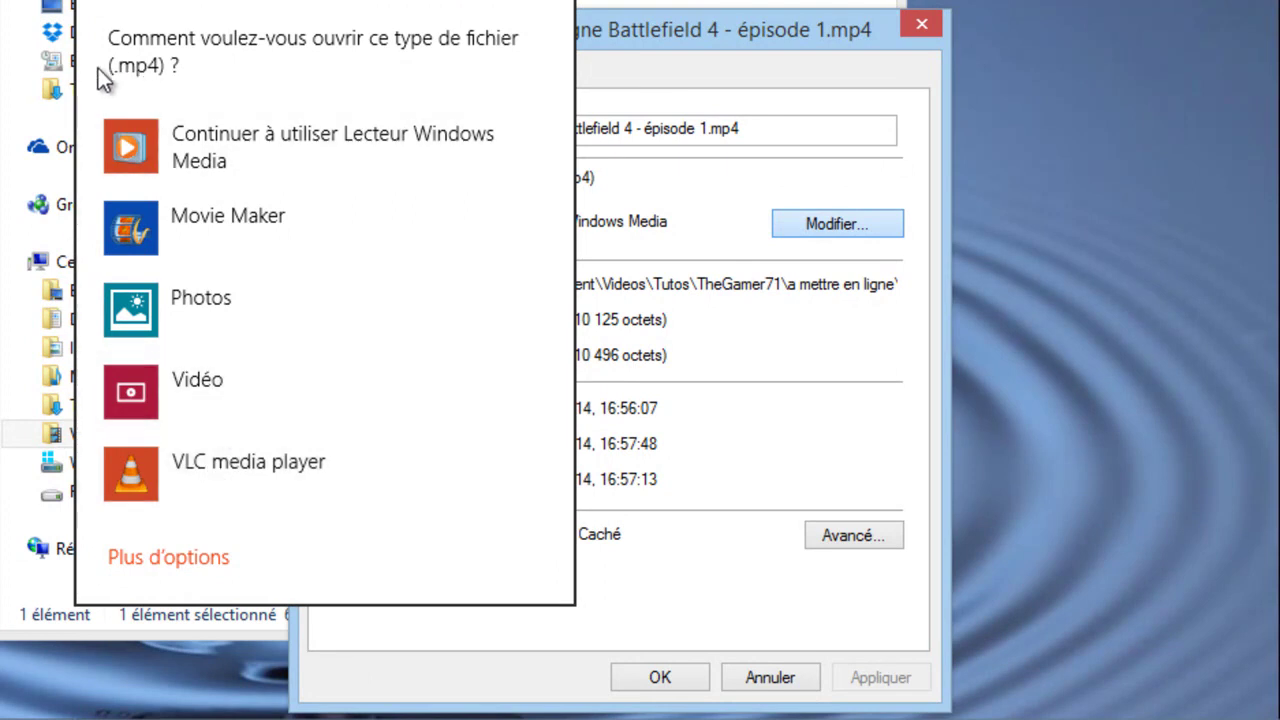
click(679, 86)
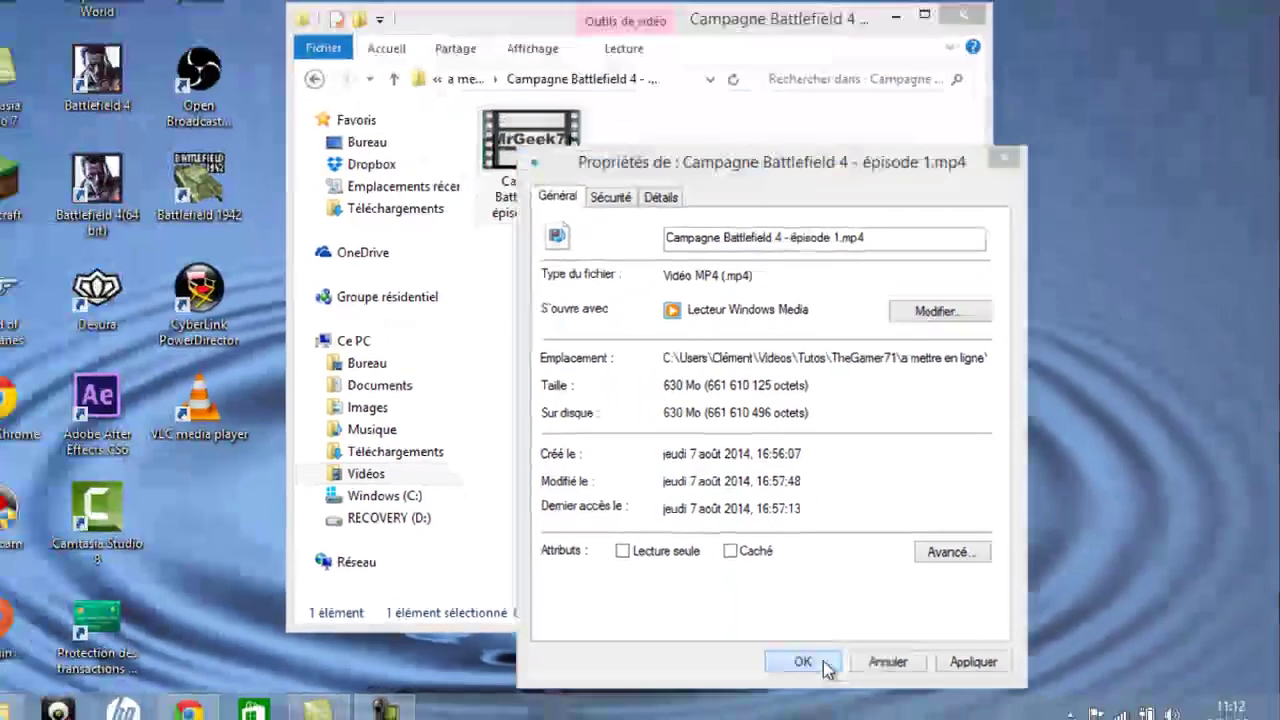
click(660, 677)
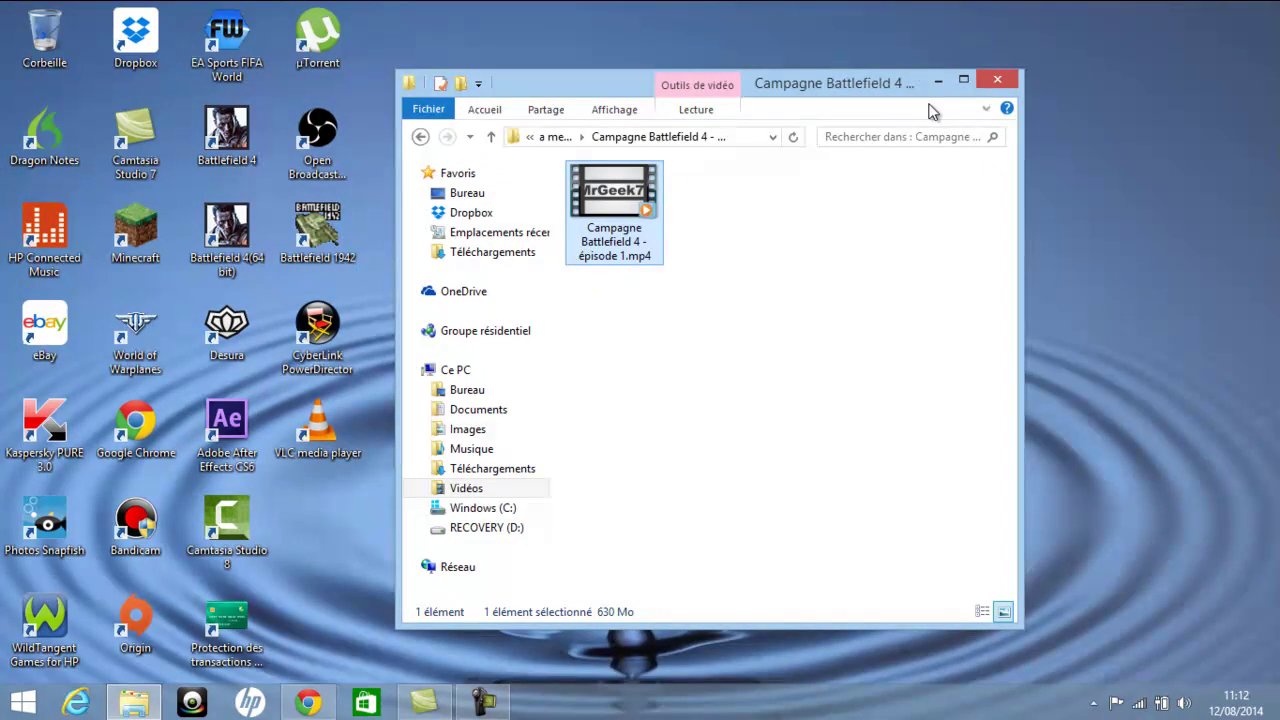
click(938, 80)
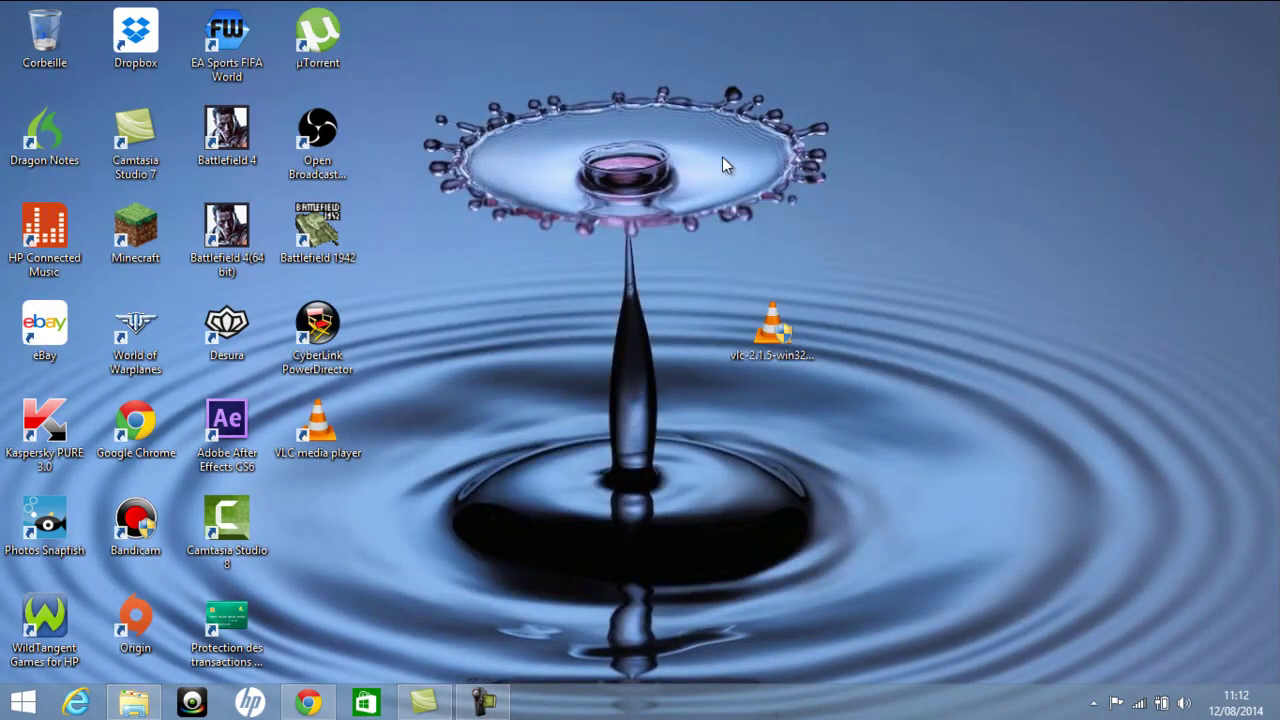